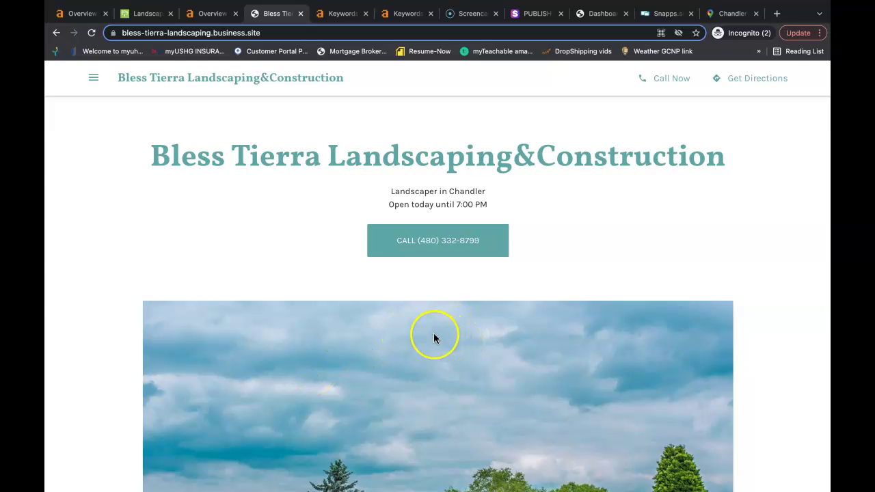
Review the Bless Tierra Landscaping&Construction homepage from its header through the testimonials, gallery and contact map.
{"action": "scroll", "coordinate": [433, 335], "scroll_direction": "down", "scroll_amount": 3}
{"action": "scroll", "coordinate": [433, 337], "scroll_direction": "down", "scroll_amount": 7}
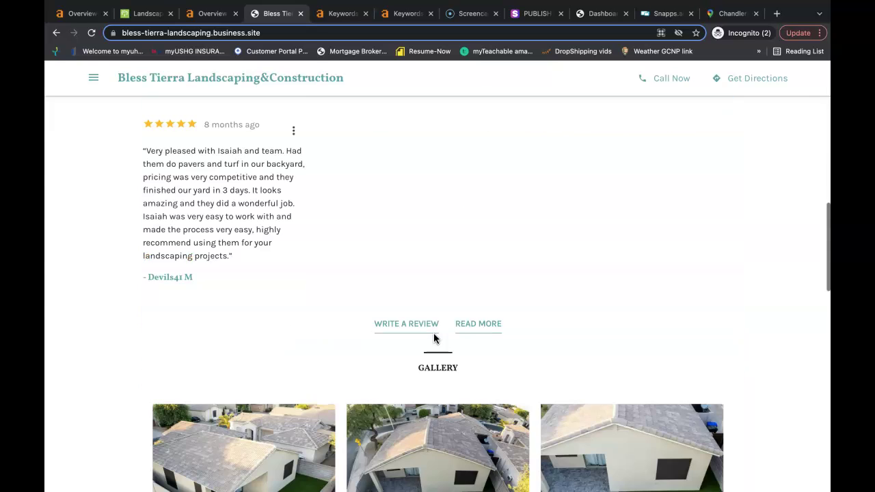
{"action": "scroll", "coordinate": [433, 337], "scroll_direction": "down", "scroll_amount": 4}
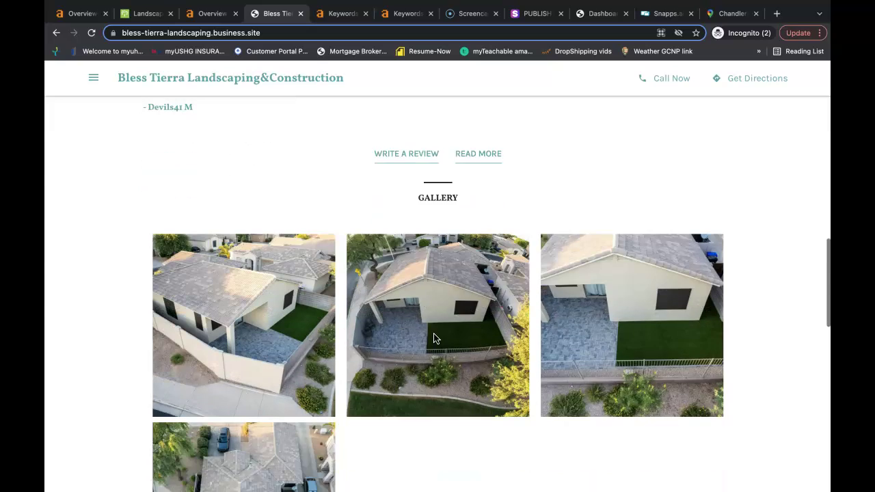
{"action": "scroll", "coordinate": [433, 335], "scroll_direction": "down", "scroll_amount": 4}
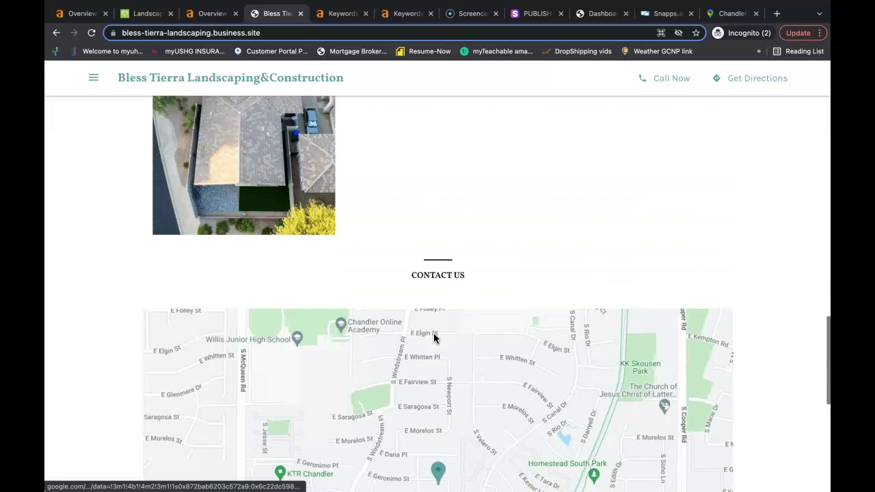
{"action": "scroll", "coordinate": [434, 337], "scroll_direction": "down", "scroll_amount": 2}
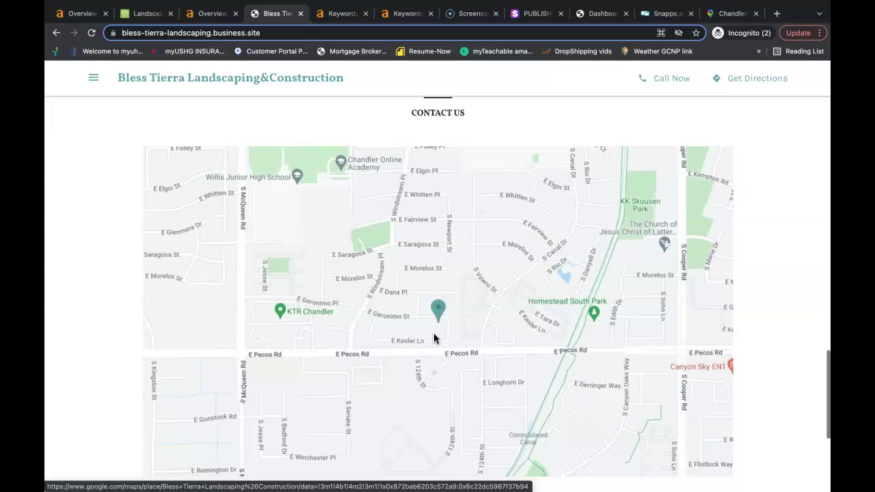
{"action": "scroll", "coordinate": [434, 337], "scroll_direction": "up", "scroll_amount": 8}
{"action": "scroll", "coordinate": [433, 338], "scroll_direction": "up", "scroll_amount": 4}
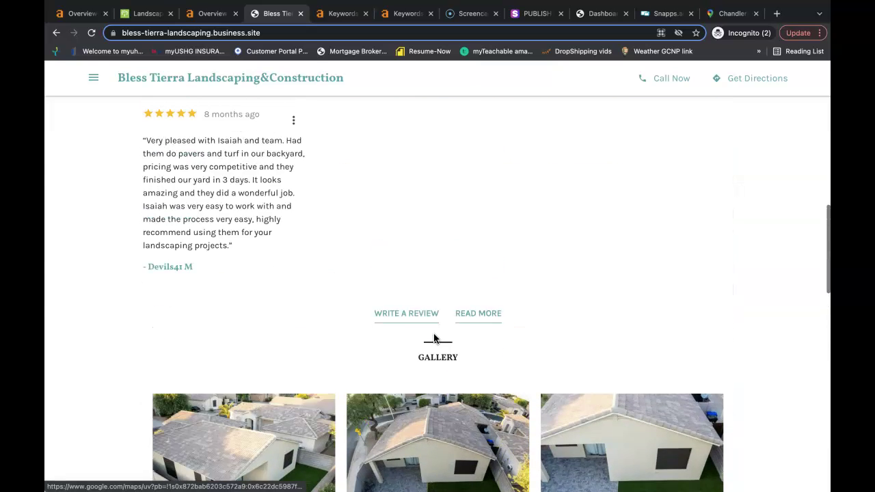
{"action": "scroll", "coordinate": [434, 339], "scroll_direction": "up", "scroll_amount": 1}
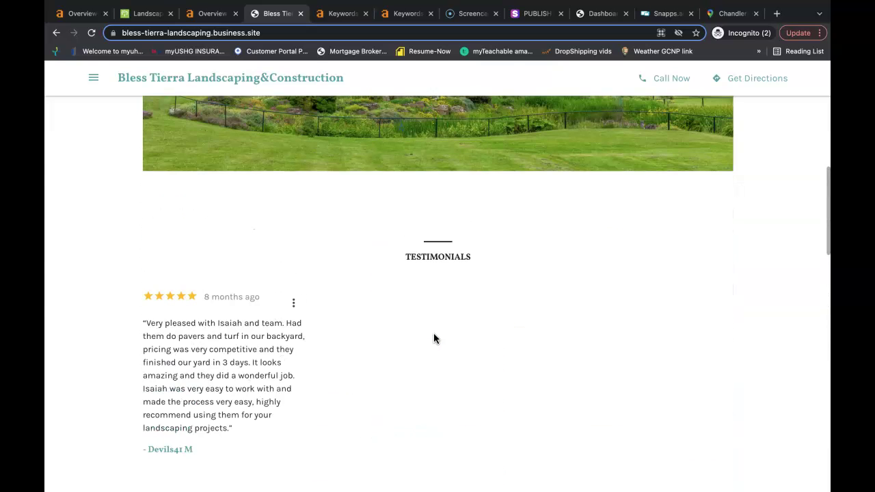
{"action": "scroll", "coordinate": [433, 339], "scroll_direction": "up", "scroll_amount": 2}
{"action": "scroll", "coordinate": [433, 340], "scroll_direction": "up", "scroll_amount": 4}
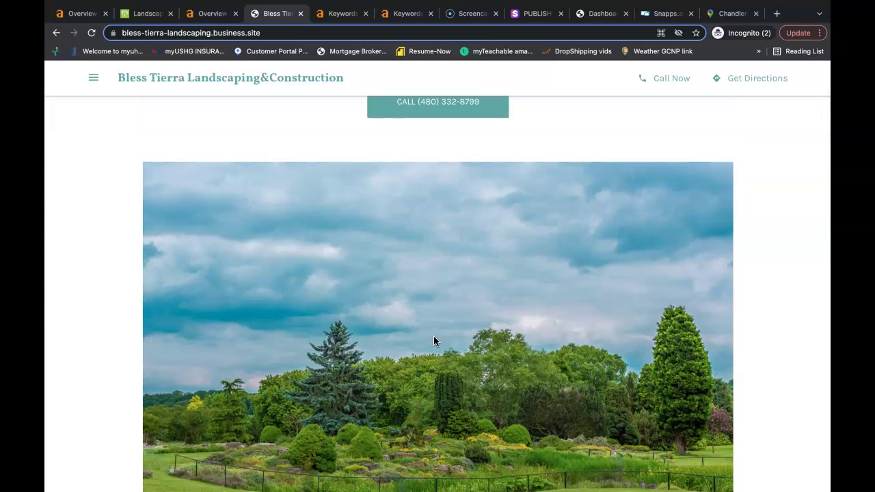
{"action": "scroll", "coordinate": [433, 341], "scroll_direction": "up", "scroll_amount": 2}
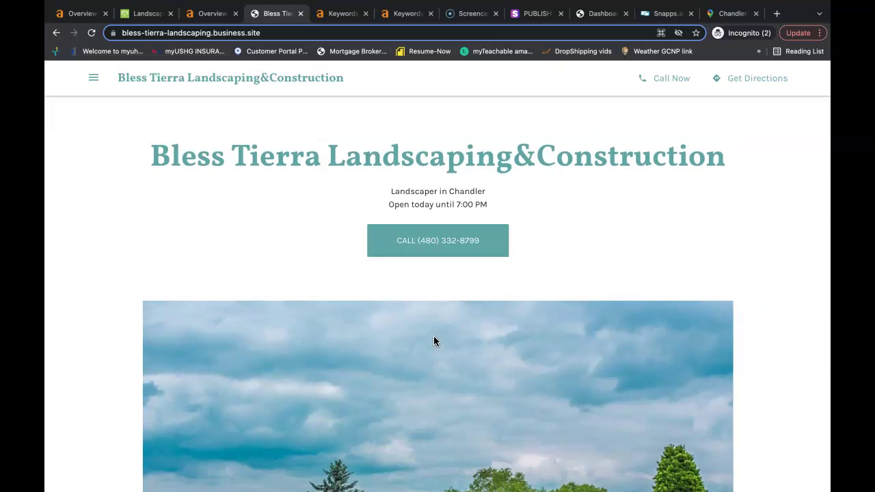
Examine the project photos in the site's gallery, including the options available for the first image.
{"action": "scroll", "coordinate": [256, 274], "scroll_direction": "down", "scroll_amount": 8}
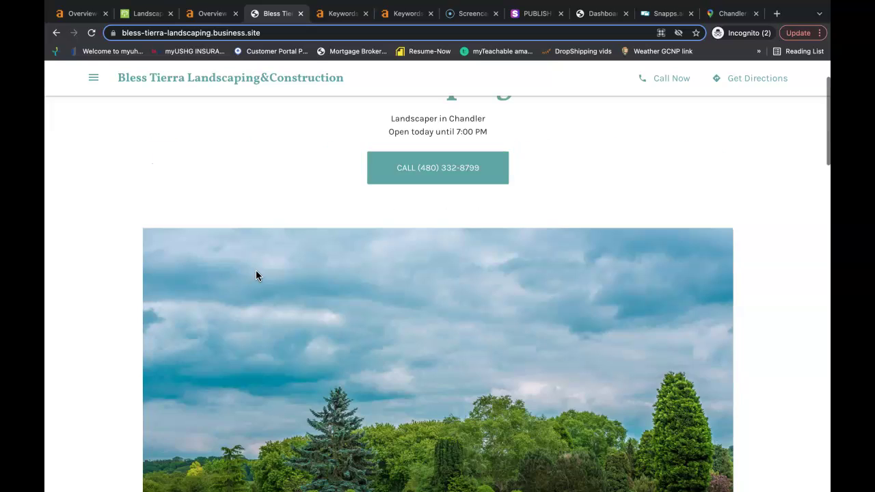
{"action": "scroll", "coordinate": [256, 274], "scroll_direction": "down", "scroll_amount": 4}
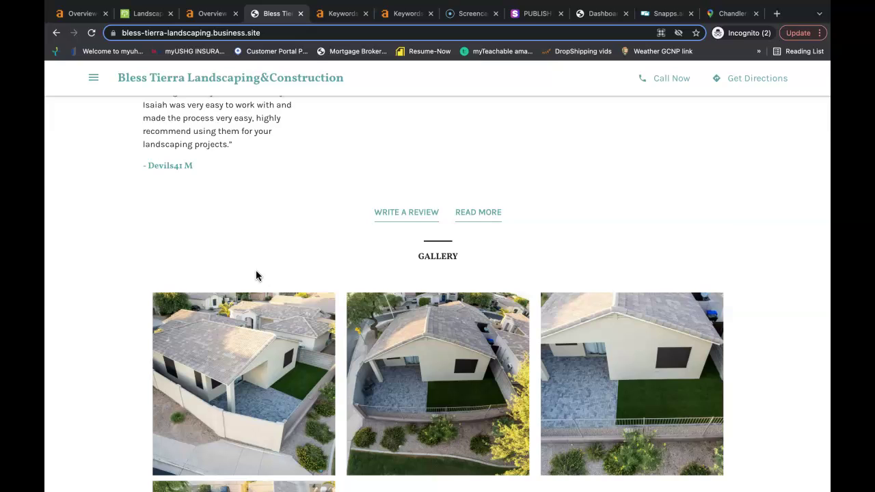
{"action": "scroll", "coordinate": [256, 275], "scroll_direction": "down", "scroll_amount": 3}
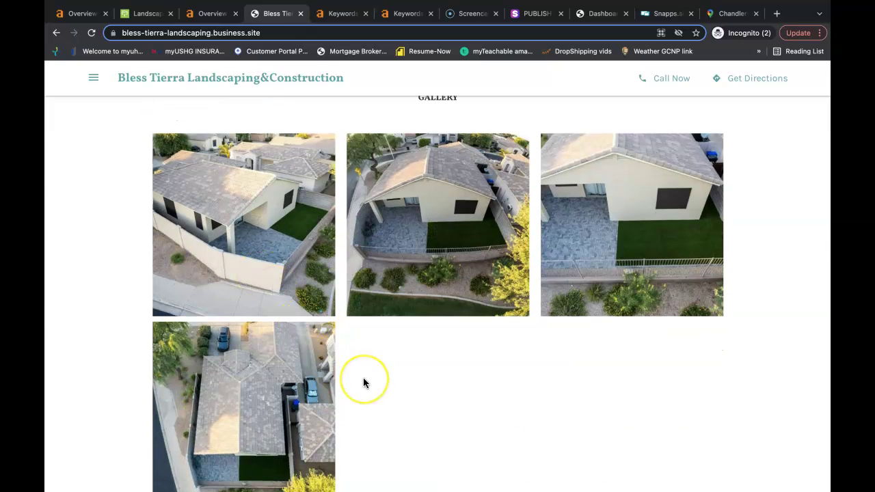
{"action": "scroll", "coordinate": [363, 380], "scroll_direction": "down", "scroll_amount": 2}
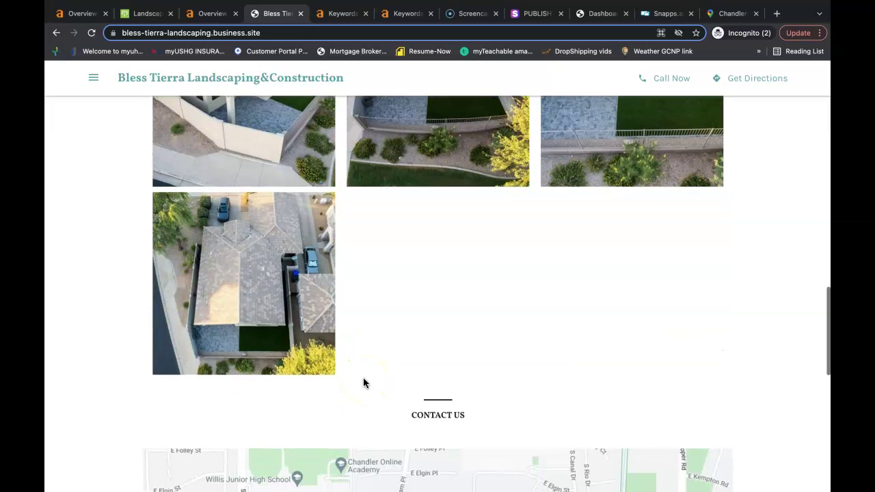
{"action": "scroll", "coordinate": [363, 380], "scroll_direction": "up", "scroll_amount": 3}
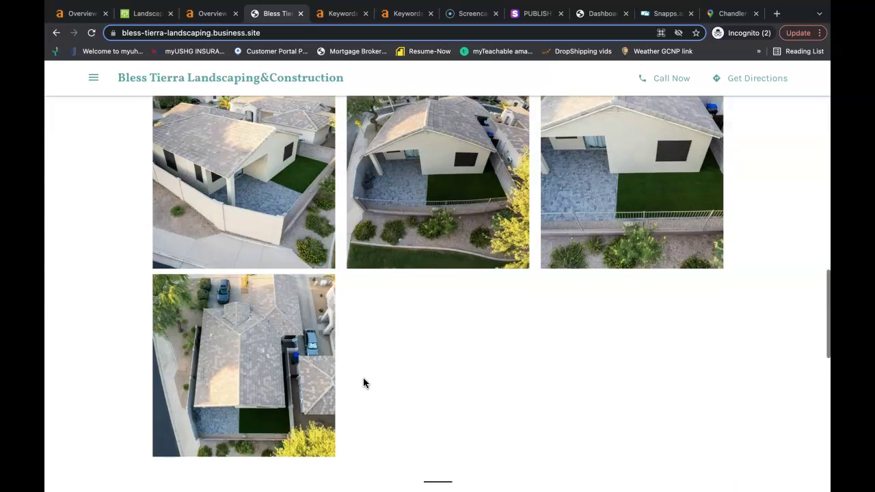
{"action": "scroll", "coordinate": [363, 380], "scroll_direction": "up", "scroll_amount": 2}
{"action": "right_click", "coordinate": [283, 349]}
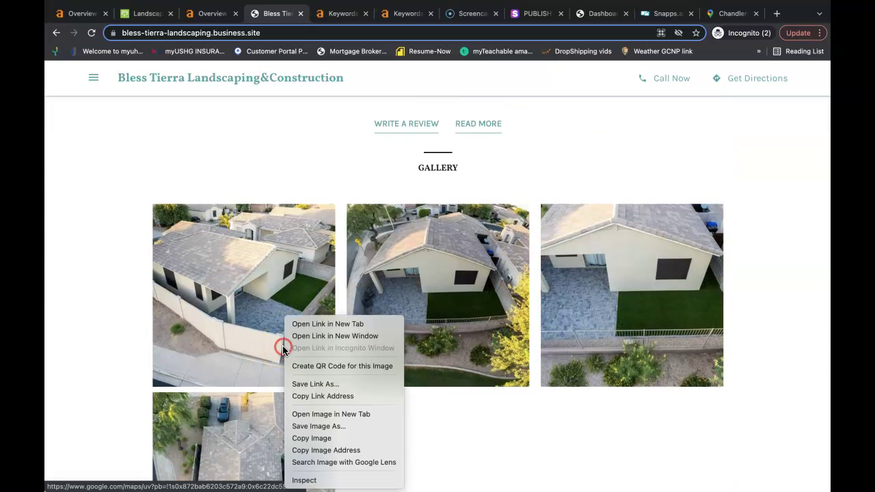
{"action": "left_click", "coordinate": [338, 130]}
{"action": "scroll", "coordinate": [331, 151], "scroll_direction": "up", "scroll_amount": 5}
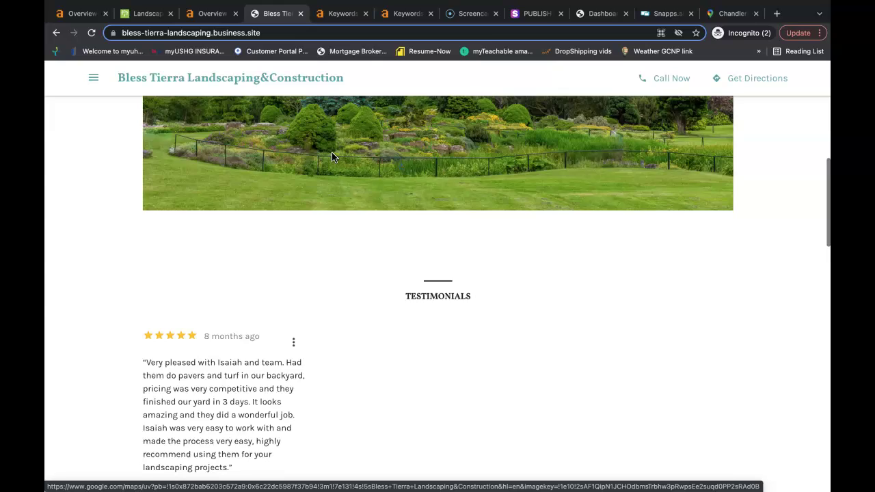
{"action": "scroll", "coordinate": [331, 157], "scroll_direction": "up", "scroll_amount": 10}
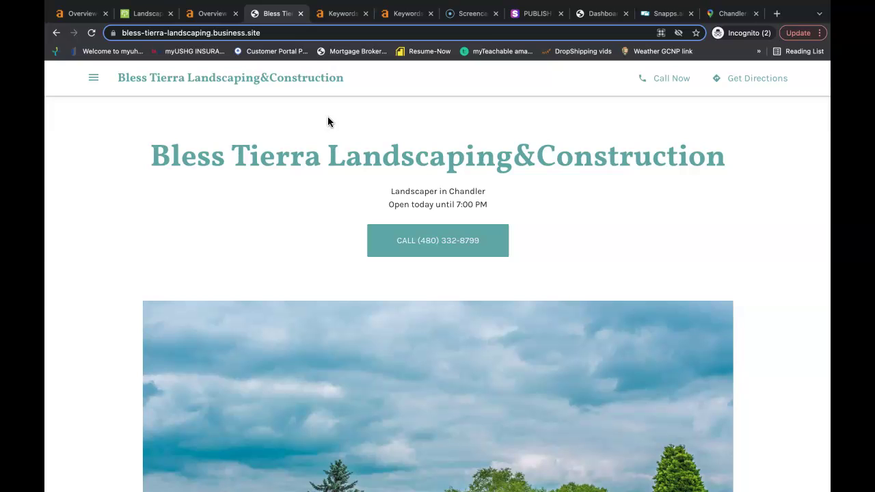
Switch to Ahrefs Keywords Explorer and examine difficulty and volume of the matching terms for "landscape chandler".
{"action": "left_click", "coordinate": [342, 15]}
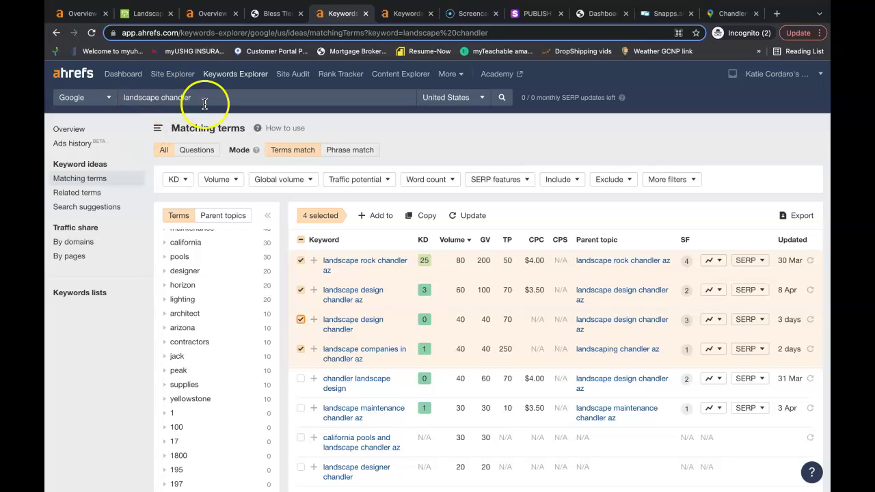
{"action": "scroll", "coordinate": [387, 216], "scroll_direction": "down", "scroll_amount": 1}
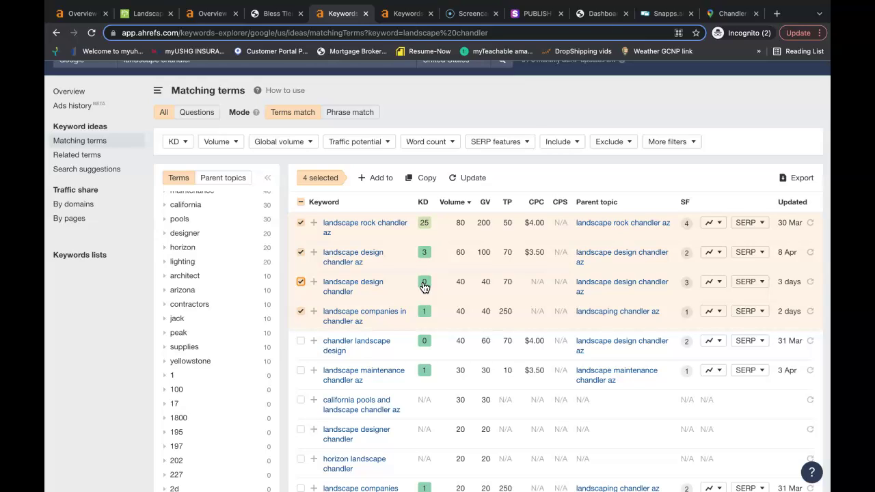
Return to the Bless Tierra site and check its heading, hero image and testimonials area for written content.
{"action": "left_click", "coordinate": [273, 13]}
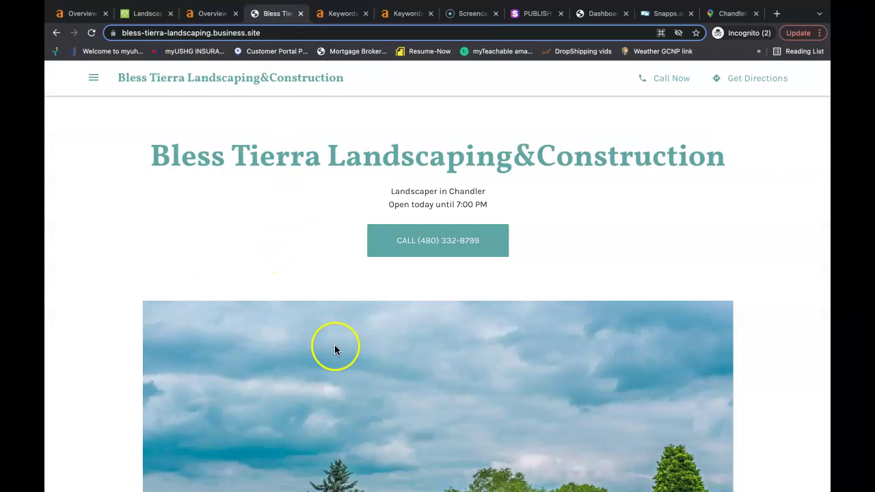
{"action": "scroll", "coordinate": [335, 350], "scroll_direction": "down", "scroll_amount": 7}
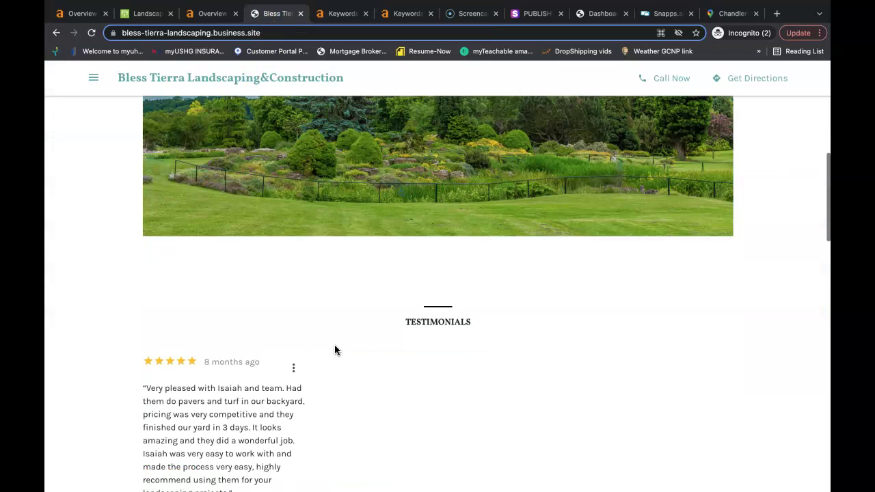
{"action": "scroll", "coordinate": [334, 350], "scroll_direction": "up", "scroll_amount": 3}
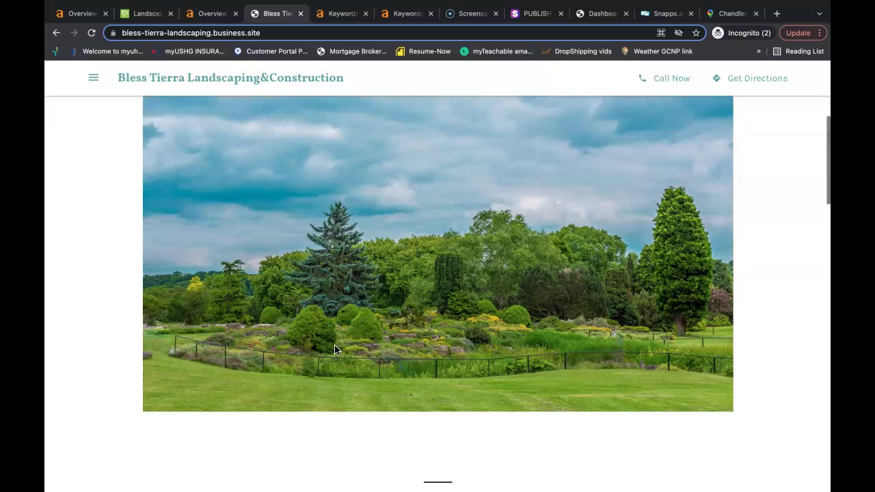
{"action": "scroll", "coordinate": [334, 350], "scroll_direction": "up", "scroll_amount": 2}
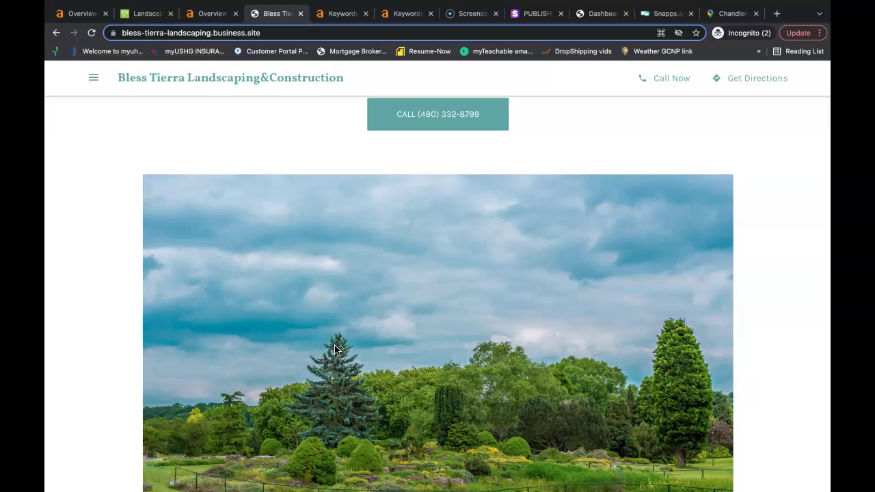
{"action": "scroll", "coordinate": [436, 369], "scroll_direction": "up", "scroll_amount": 3}
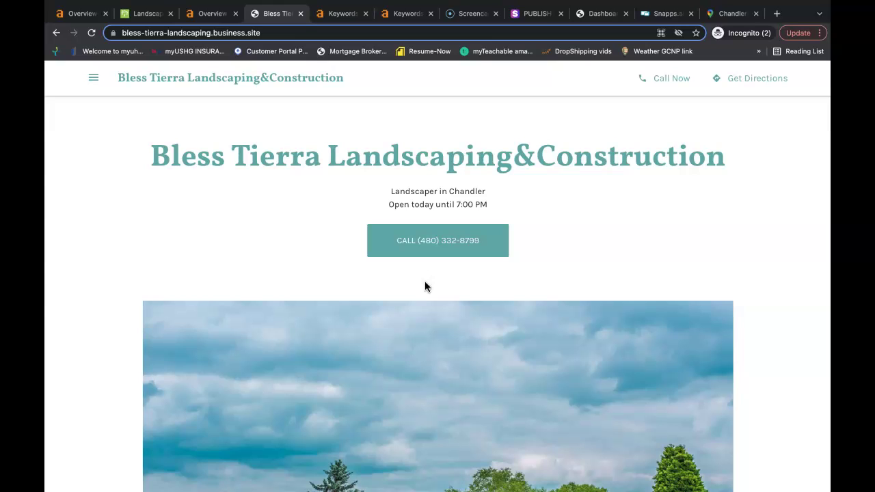
{"action": "left_click", "coordinate": [313, 256]}
{"action": "scroll", "coordinate": [312, 256], "scroll_direction": "down", "scroll_amount": 4}
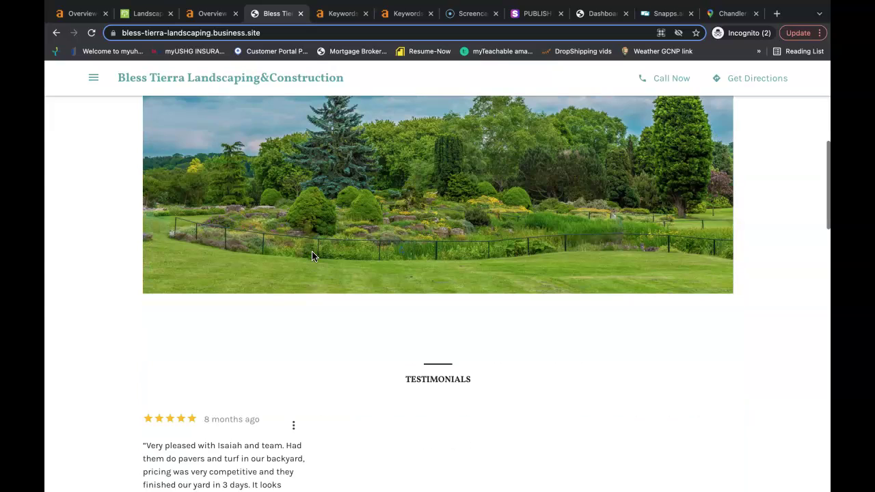
{"action": "left_click", "coordinate": [307, 449]}
{"action": "left_click", "coordinate": [391, 348]}
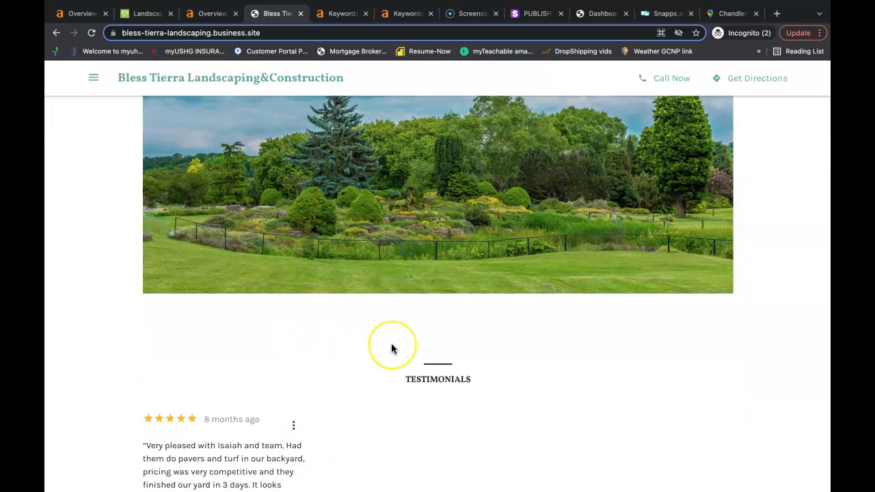
{"action": "scroll", "coordinate": [391, 349], "scroll_direction": "up", "scroll_amount": 2}
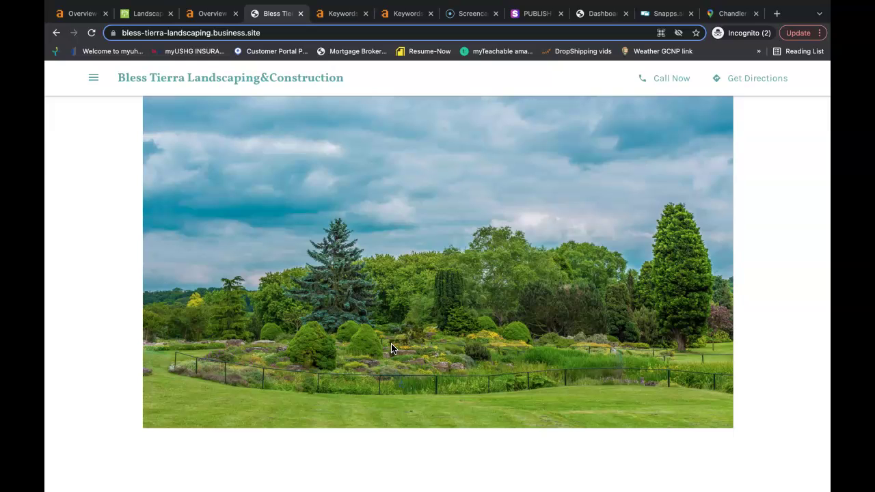
{"action": "scroll", "coordinate": [390, 348], "scroll_direction": "up", "scroll_amount": 3}
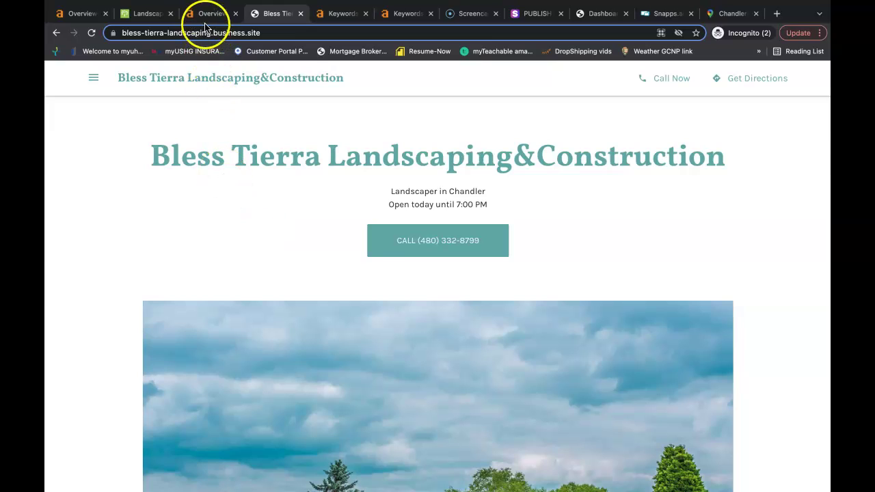
Examine the Ahrefs Site Explorer overview of bless-tierra-landscaping.business.site, including its UR, DR, backlinks and organic keywords.
{"action": "left_click", "coordinate": [207, 14]}
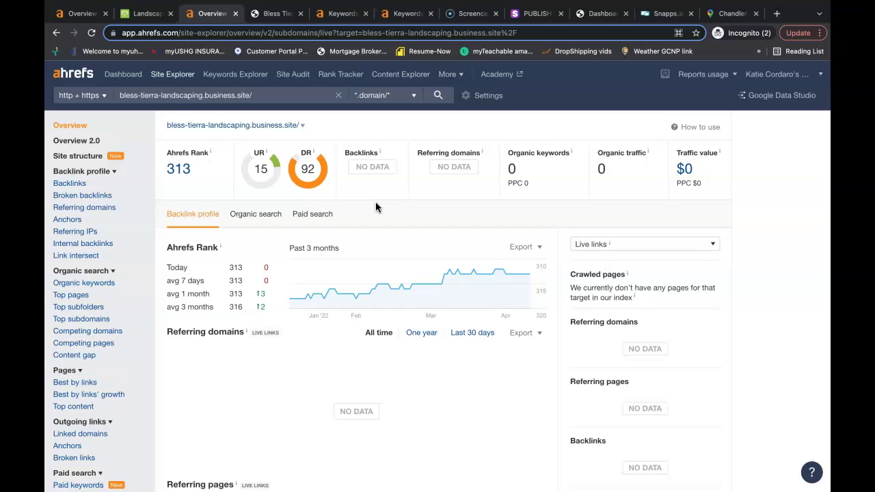
{"action": "mouse_move", "coordinate": [265, 150]}
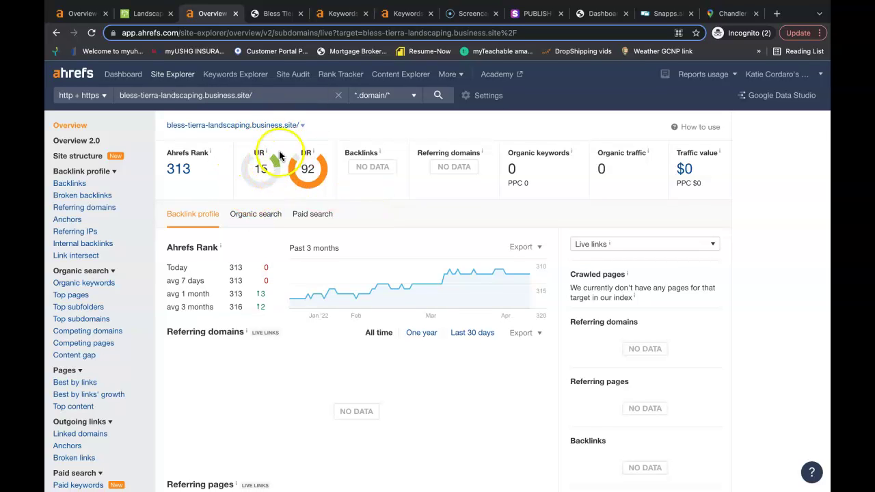
{"action": "mouse_move", "coordinate": [314, 154]}
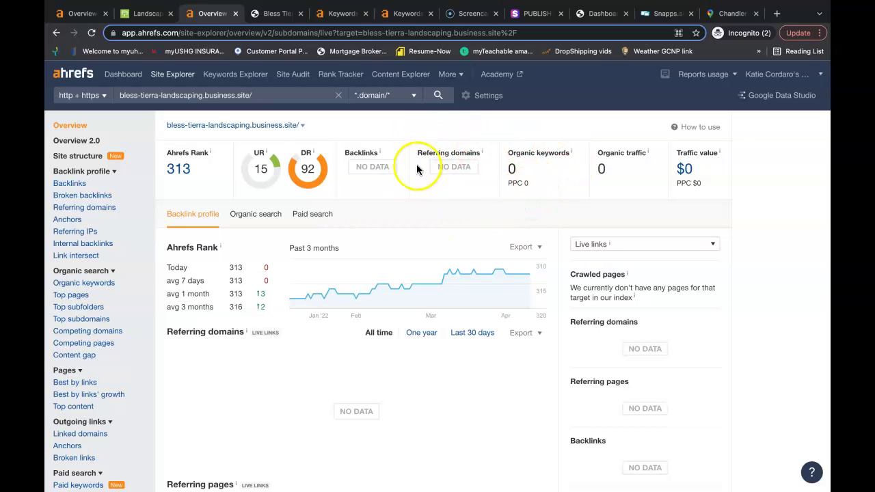
{"action": "scroll", "coordinate": [322, 250], "scroll_direction": "down", "scroll_amount": 1}
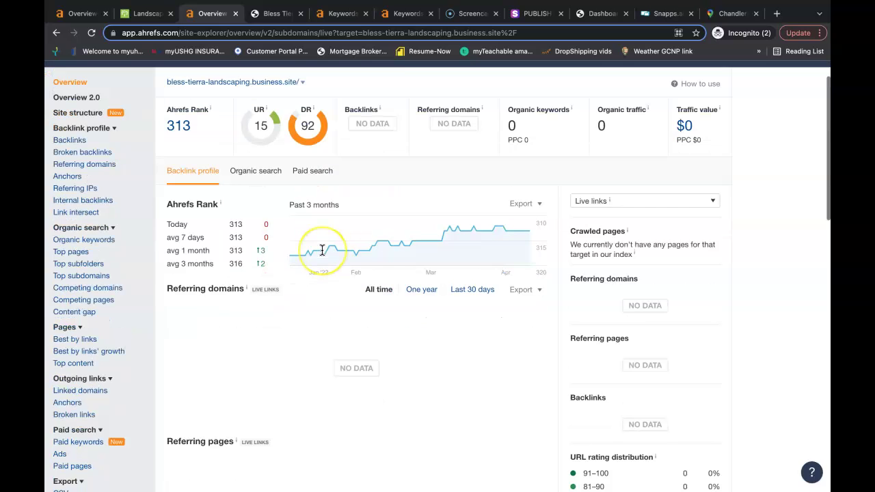
{"action": "scroll", "coordinate": [322, 250], "scroll_direction": "up", "scroll_amount": 1}
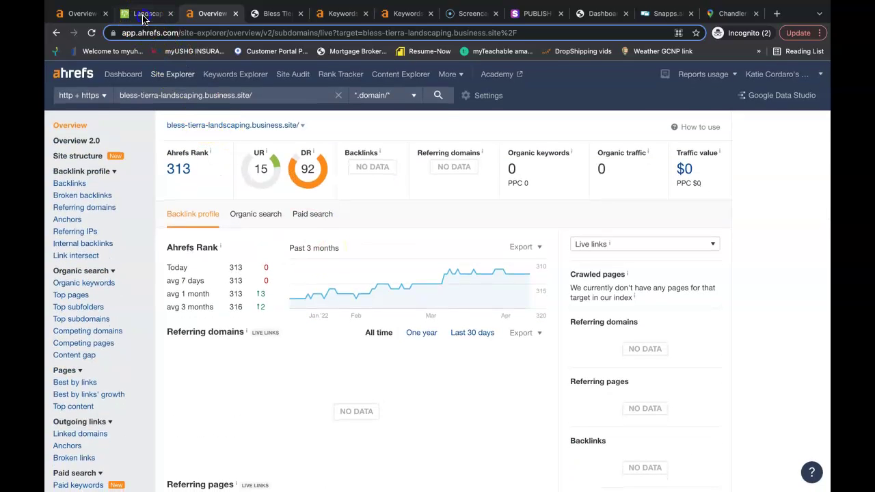
Switch to the competitor site landscaperschandleraz.com and review its homepage service sections and the written content about landscaping in Chandler.
{"action": "left_click", "coordinate": [144, 15]}
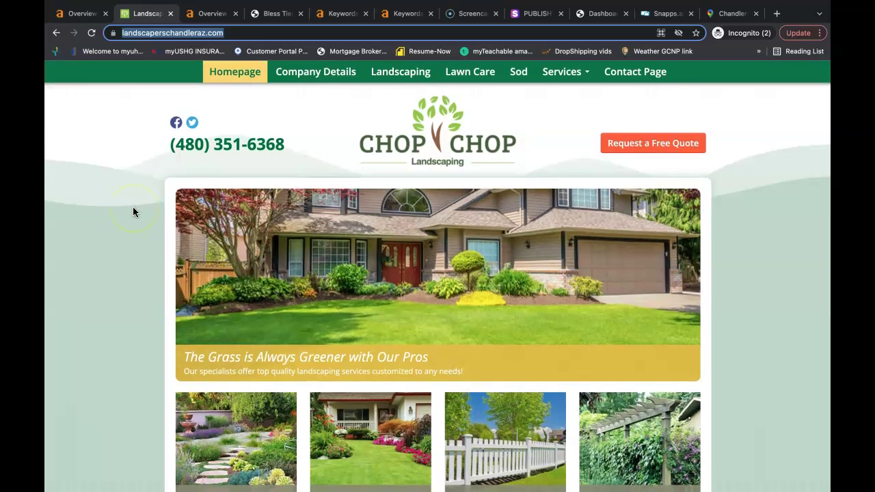
{"action": "scroll", "coordinate": [324, 285], "scroll_direction": "down", "scroll_amount": 1}
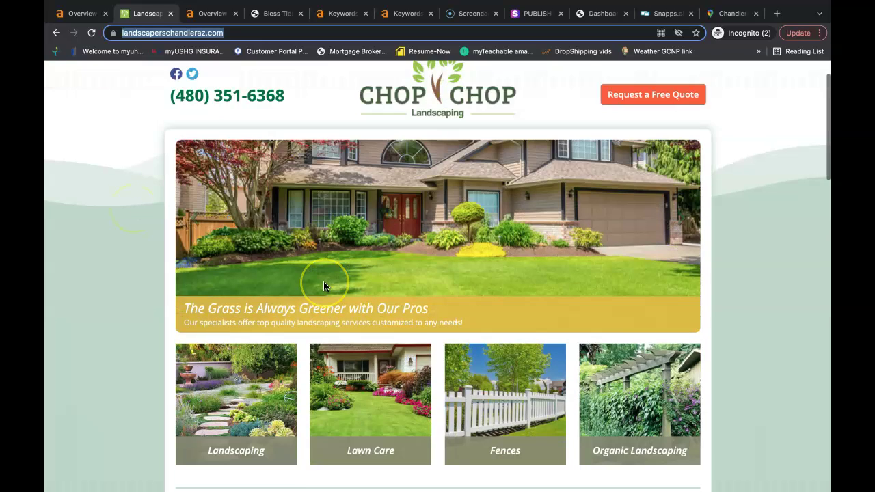
{"action": "scroll", "coordinate": [324, 286], "scroll_direction": "down", "scroll_amount": 5}
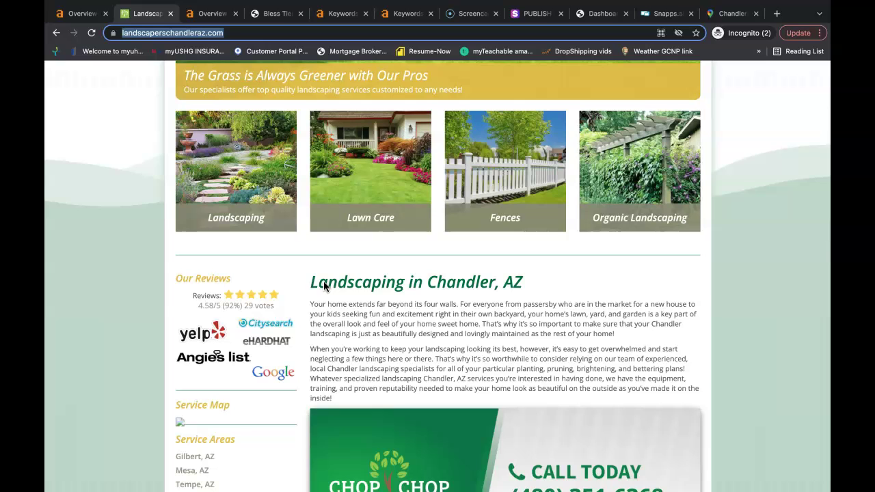
{"action": "scroll", "coordinate": [324, 285], "scroll_direction": "down", "scroll_amount": 1}
{"action": "scroll", "coordinate": [324, 286], "scroll_direction": "up", "scroll_amount": 7}
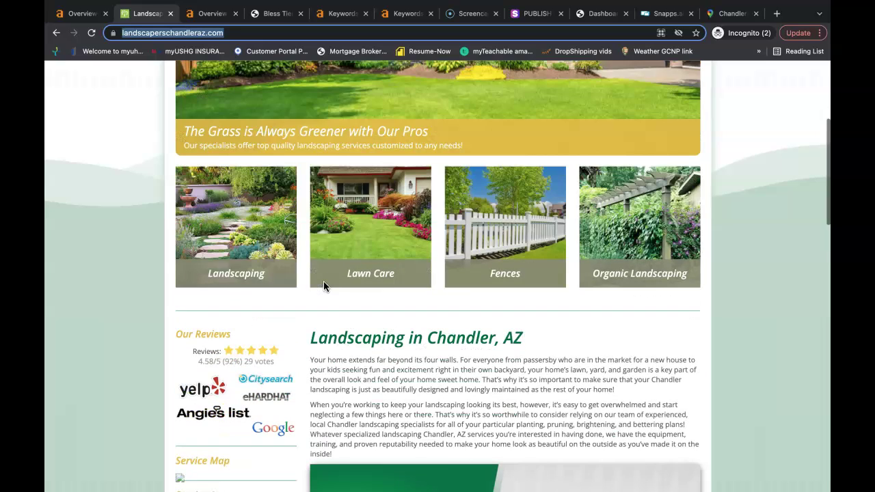
{"action": "left_click", "coordinate": [85, 20]}
{"action": "left_click", "coordinate": [117, 114]}
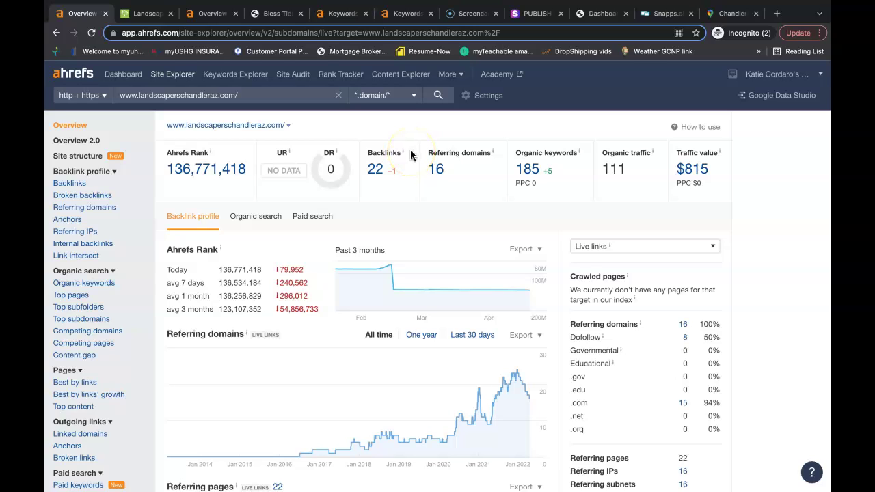
{"action": "left_click", "coordinate": [438, 171]}
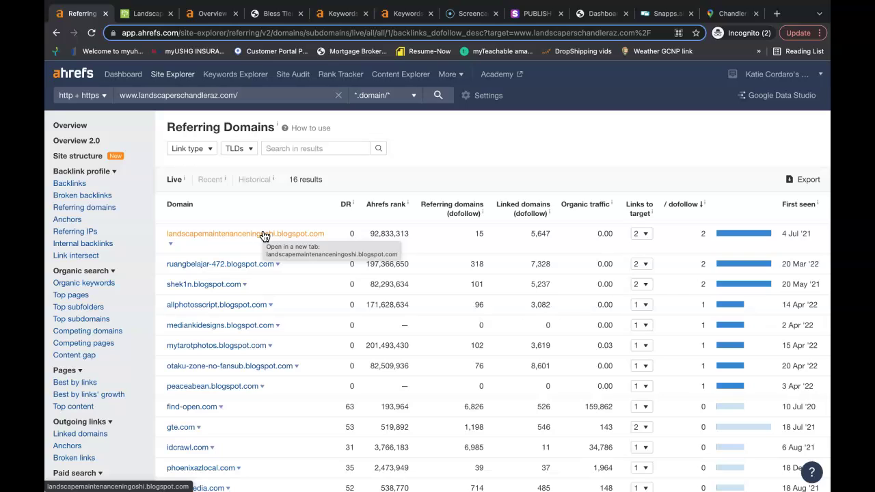
{"action": "left_click", "coordinate": [301, 285]}
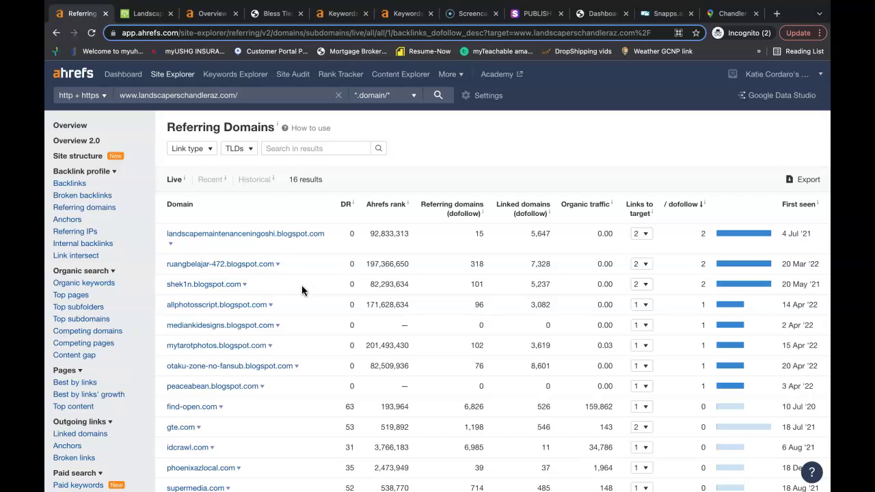
{"action": "scroll", "coordinate": [302, 285], "scroll_direction": "down", "scroll_amount": 1}
{"action": "left_click", "coordinate": [264, 199]}
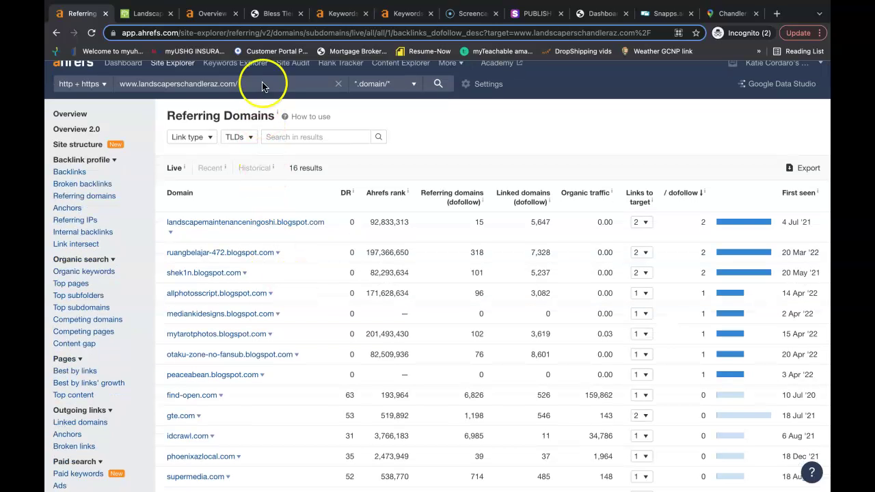
Return from the competitor site to the Google results for "landscaping chandler" and examine the House of Yards entry among the local landscaper listings.
{"action": "left_click", "coordinate": [147, 15]}
{"action": "left_click", "coordinate": [56, 33]}
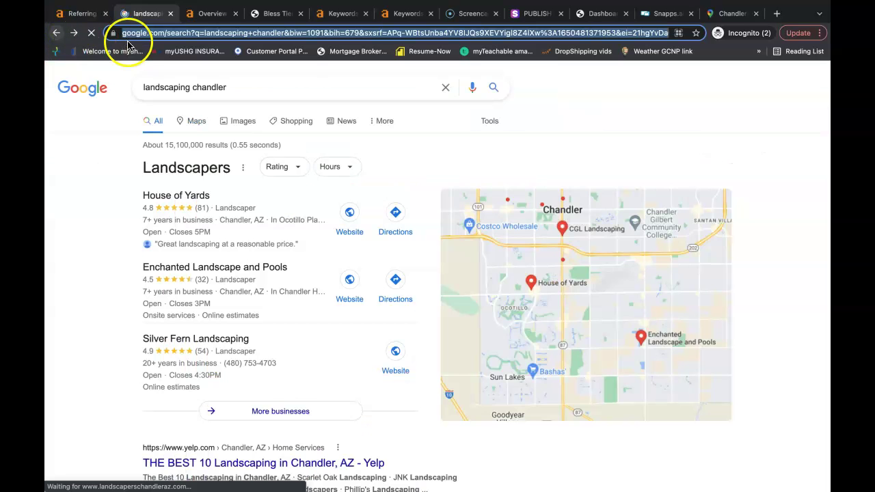
{"action": "scroll", "coordinate": [192, 240], "scroll_direction": "up", "scroll_amount": 5}
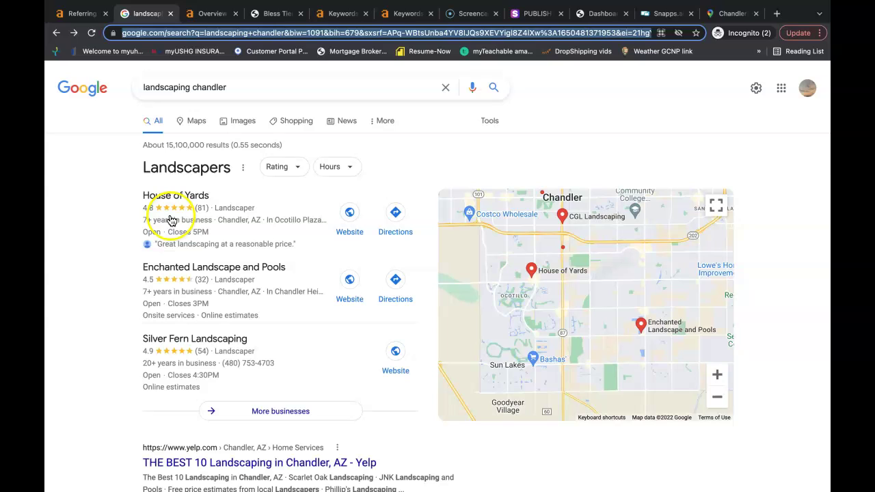
{"action": "left_click", "coordinate": [171, 220]}
{"action": "left_click", "coordinate": [196, 227]}
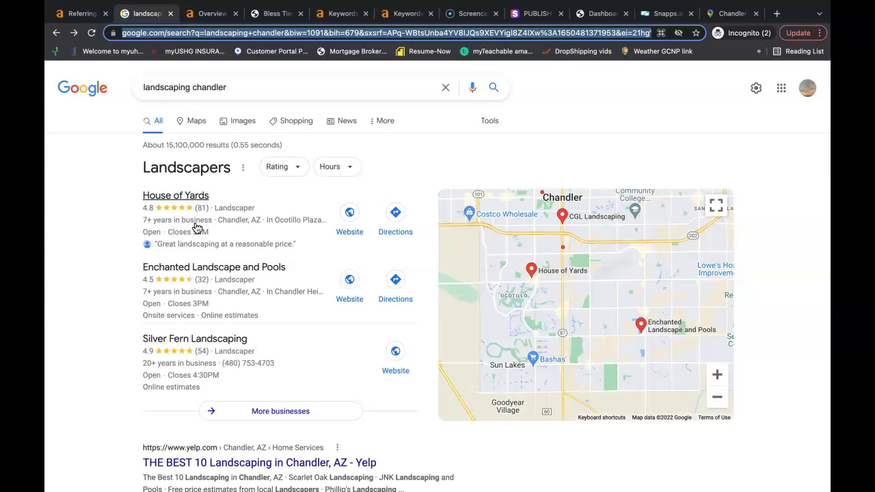
{"action": "left_click", "coordinate": [210, 230]}
{"action": "left_click", "coordinate": [148, 226]}
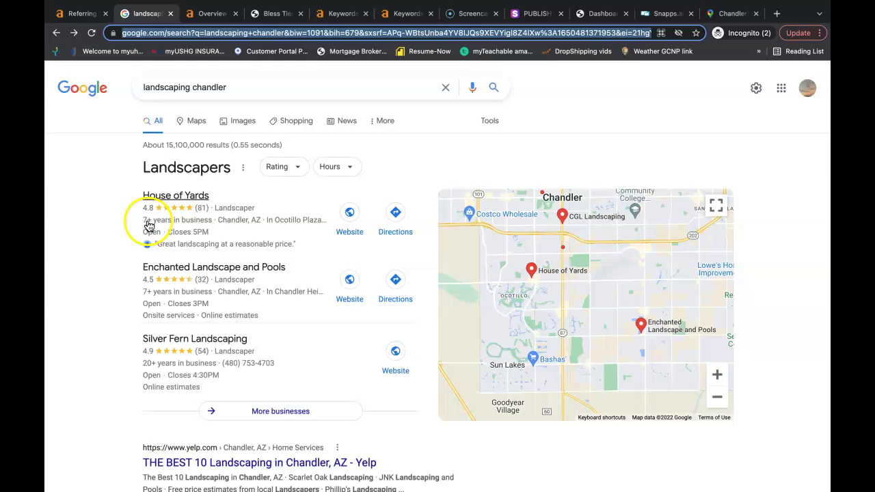
{"action": "left_click", "coordinate": [223, 237]}
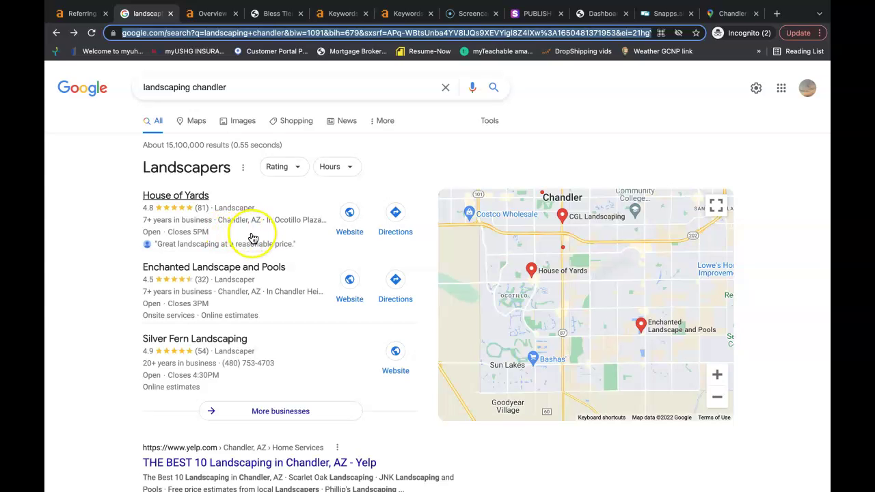